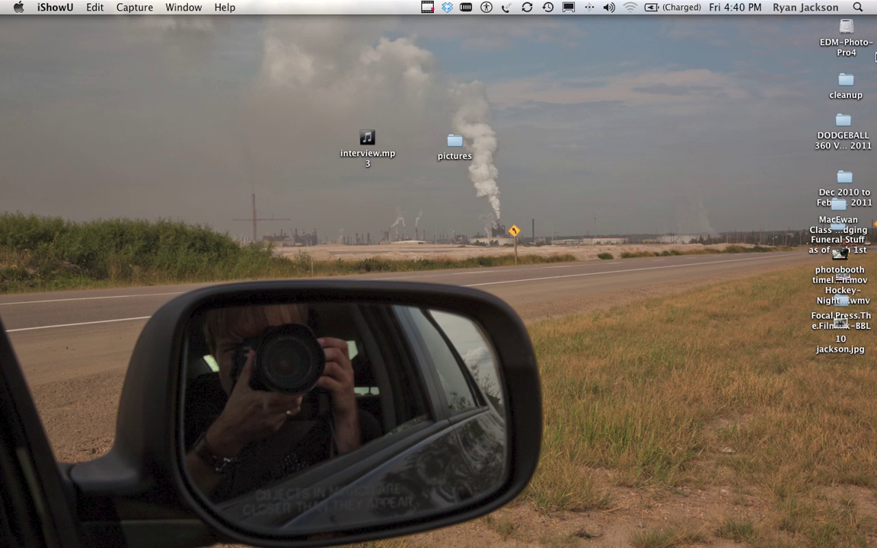
Step: Review the bird photos in the pictures folder and check interview.mp3 on the desktop
double_click(454, 146)
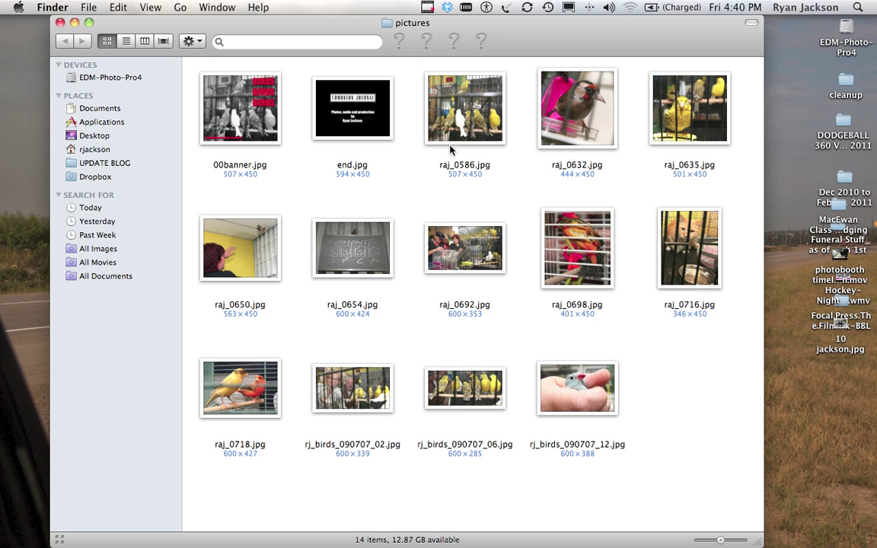
key(super+w)
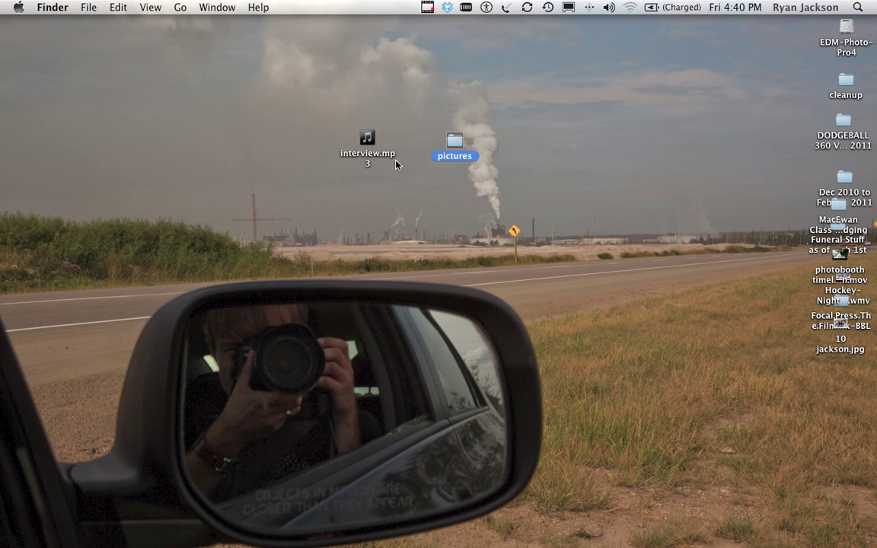
click(366, 139)
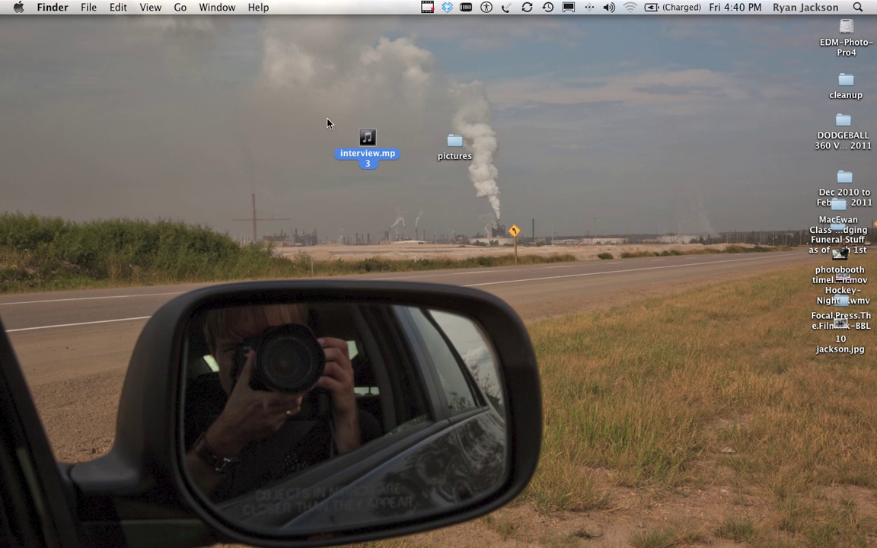
click(385, 148)
Step: Launch iMovie HD through a Spotlight search for 'imovi'
click(857, 7)
text(i)
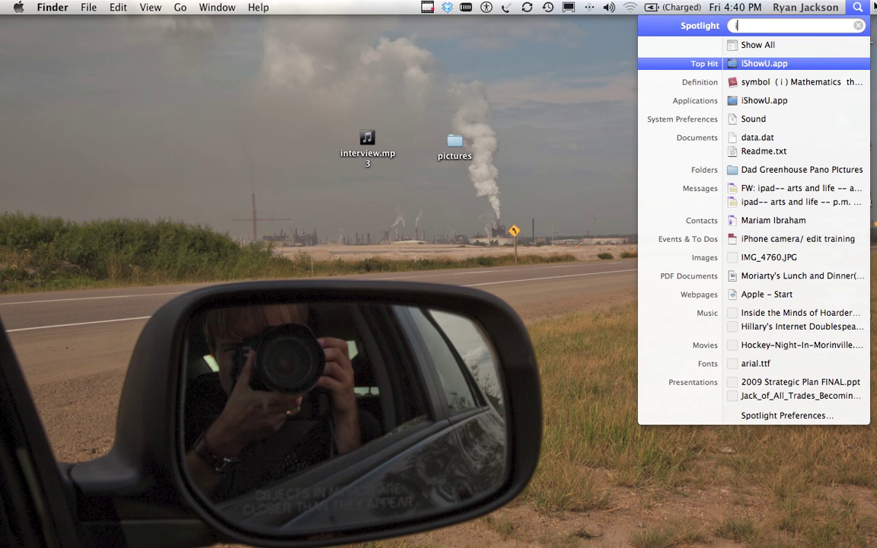
text(movi)
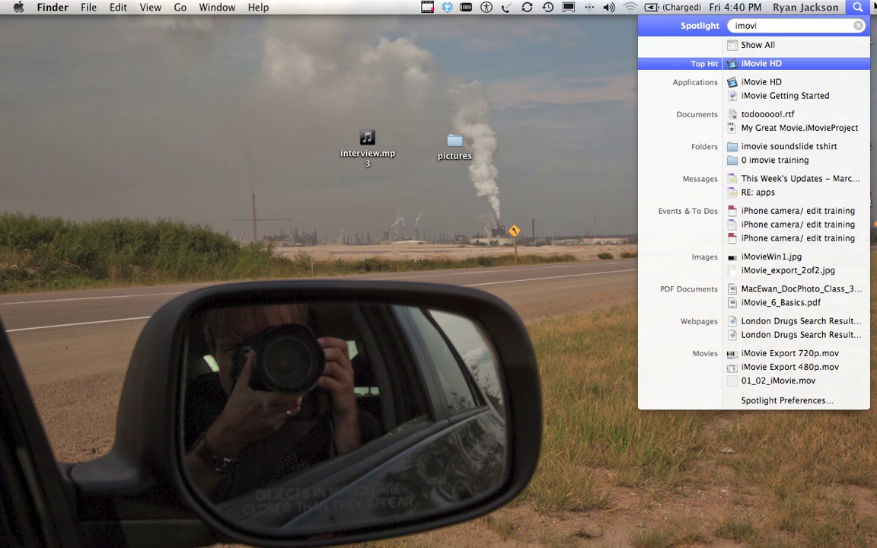
key(Return)
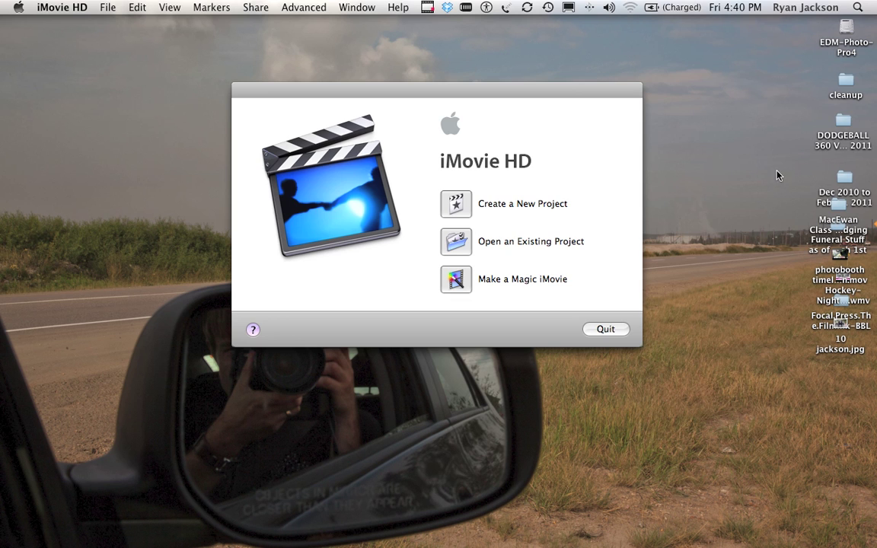
Step: Create a new project named 'Birds Audio Slideshow' with the HDV 720p format kept
click(466, 204)
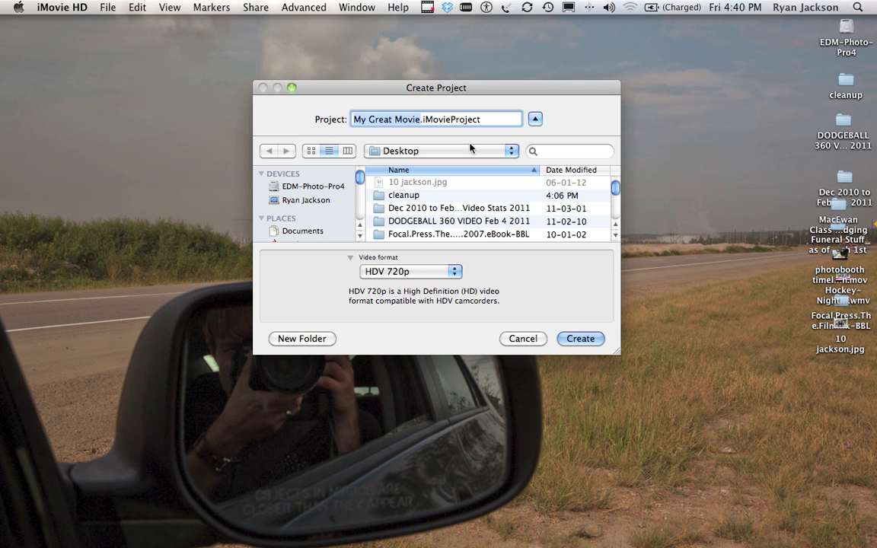
text(Birds )
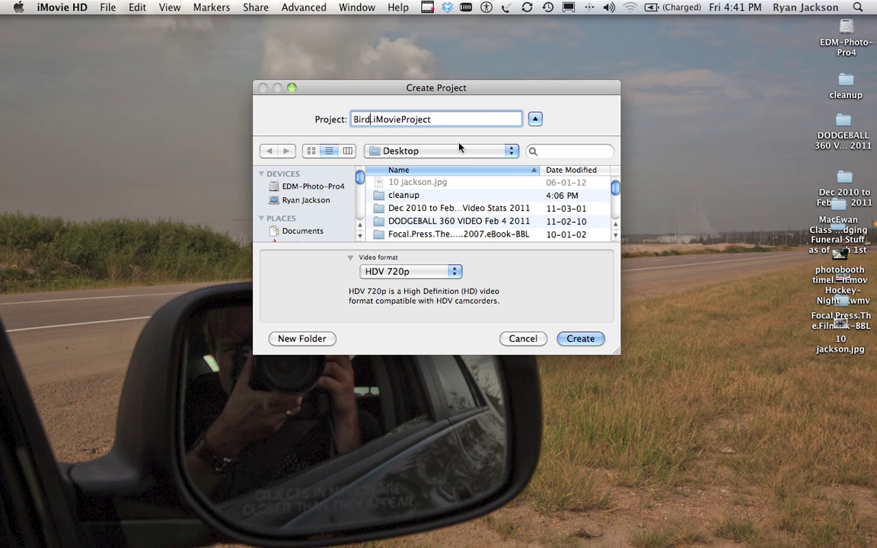
text(Audio Slideshow)
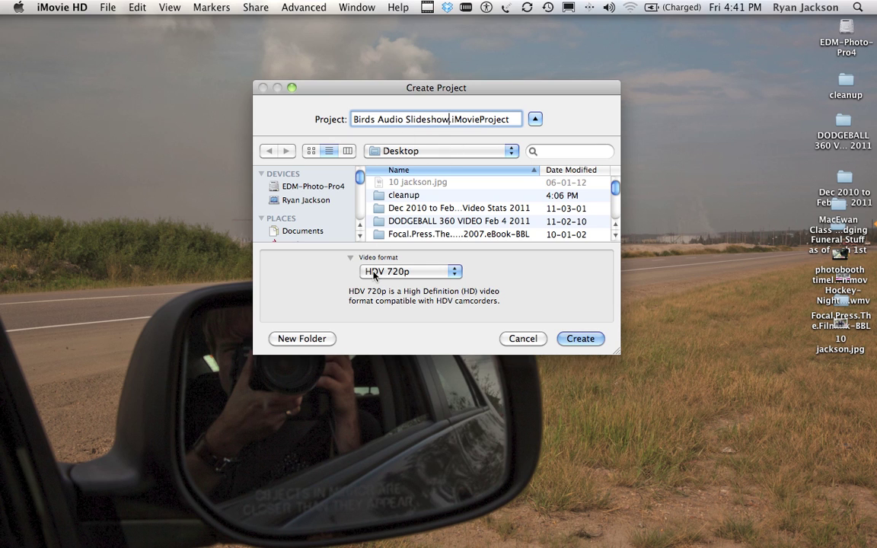
click(423, 272)
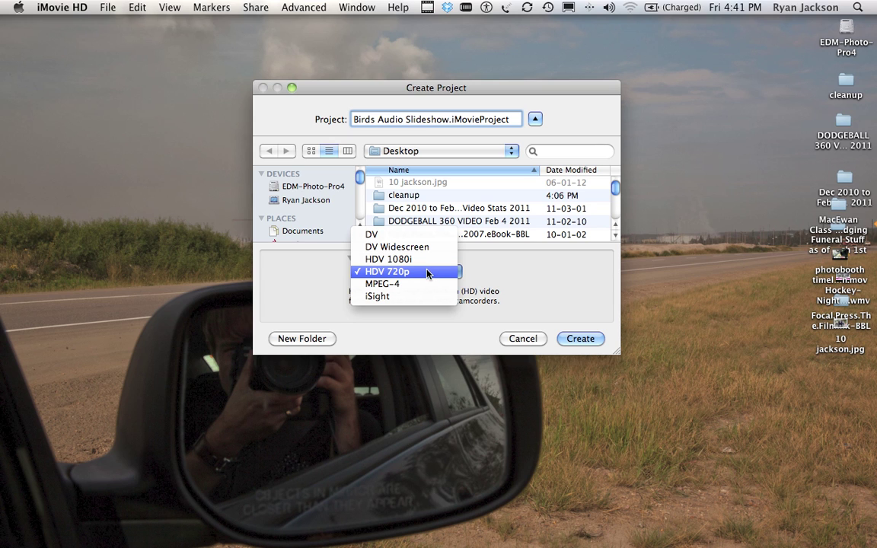
click(426, 272)
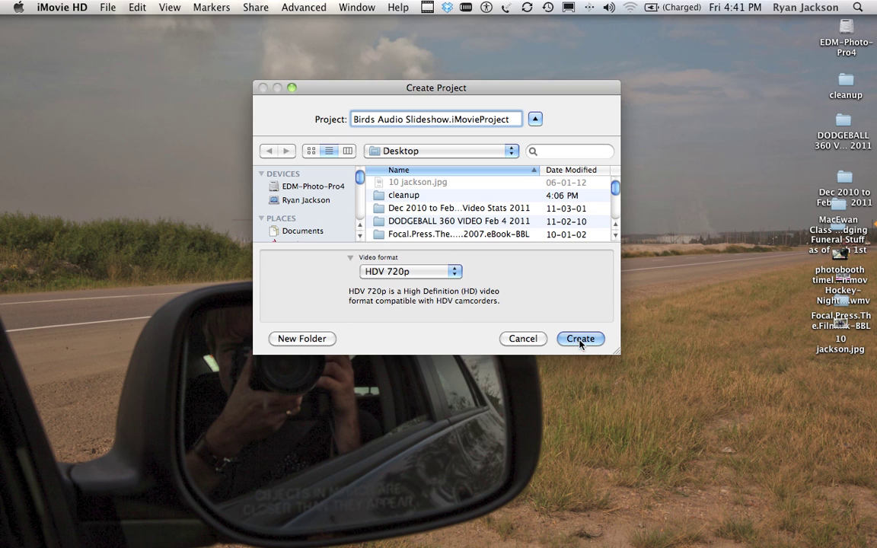
click(580, 339)
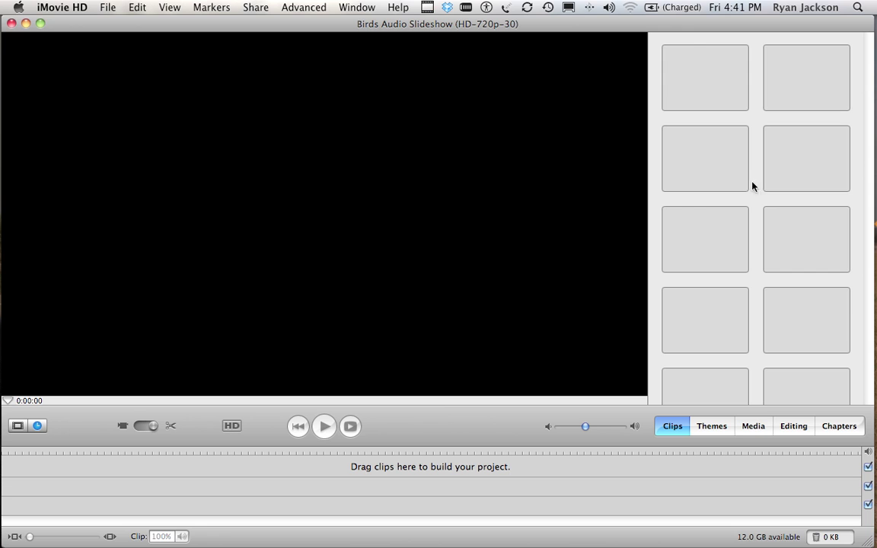
Step: Move the project file beside the pictures folder, then import all 14 photos from that folder
double_click(649, 22)
drag(837, 381, 448, 189)
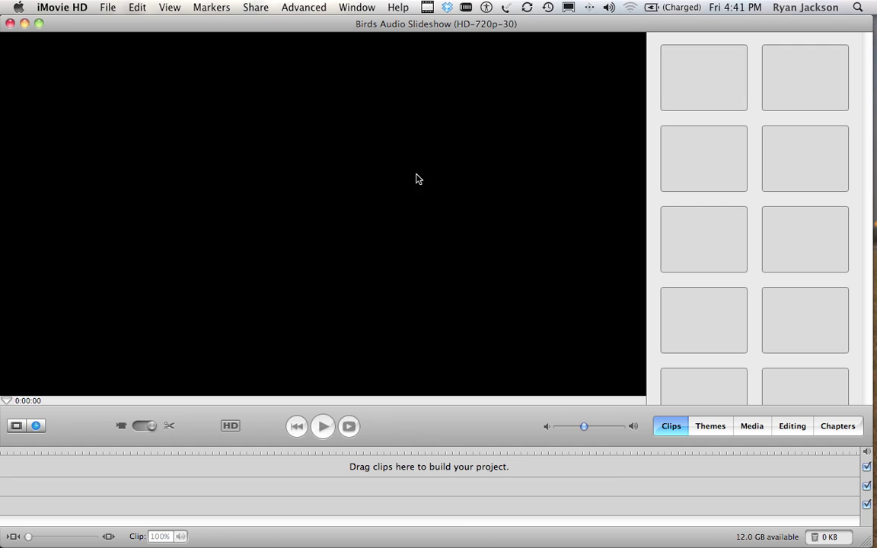
click(105, 7)
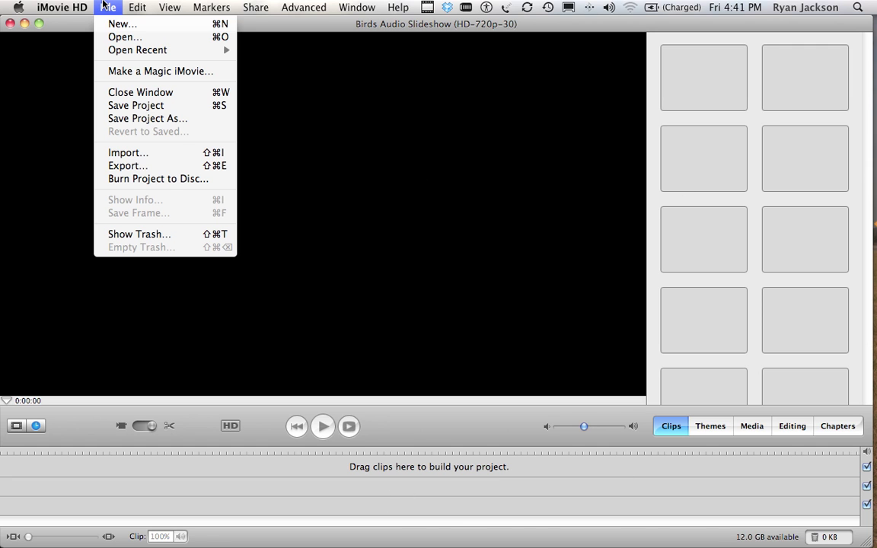
click(166, 155)
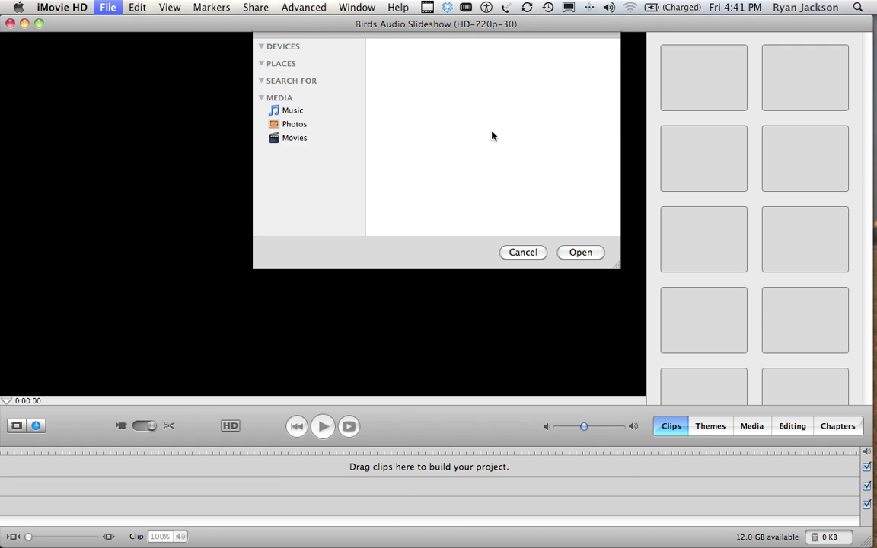
drag(615, 100, 626, 201)
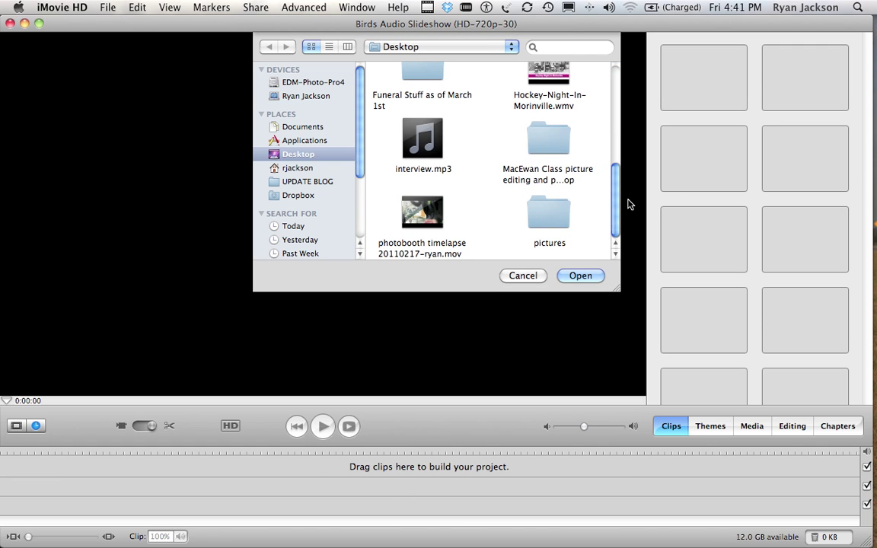
double_click(544, 225)
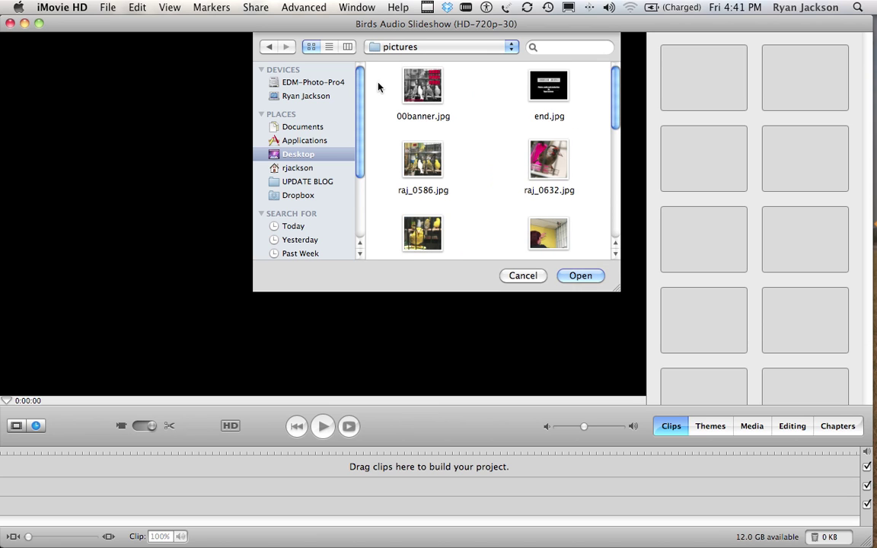
drag(379, 73, 426, 39)
key(super+a)
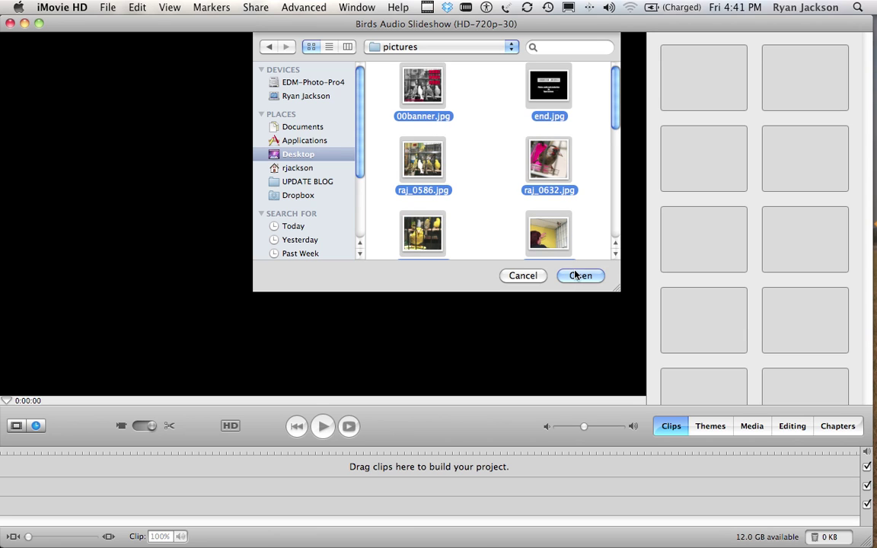
click(578, 276)
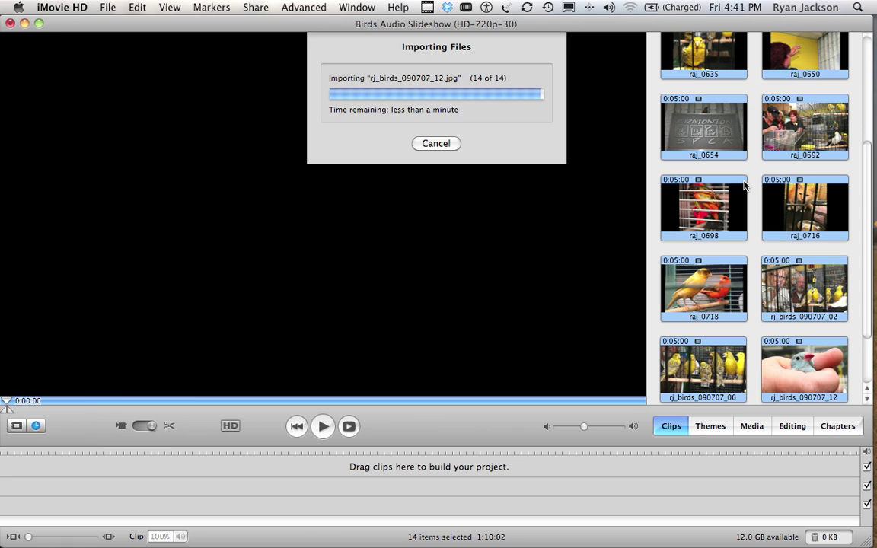
Step: Move the end credits clip to the last position in the Clips pane
scroll(745, 185, down, 2)
scroll(784, 187, up, 5)
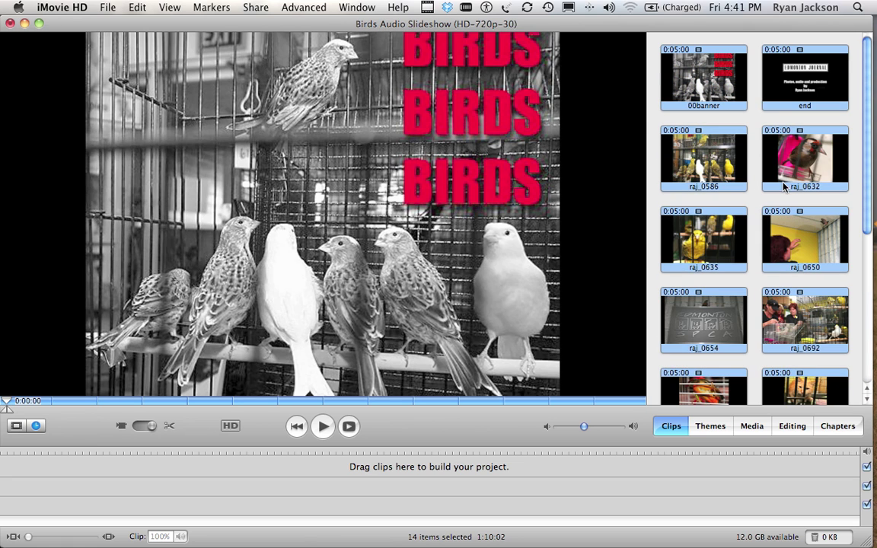
click(776, 98)
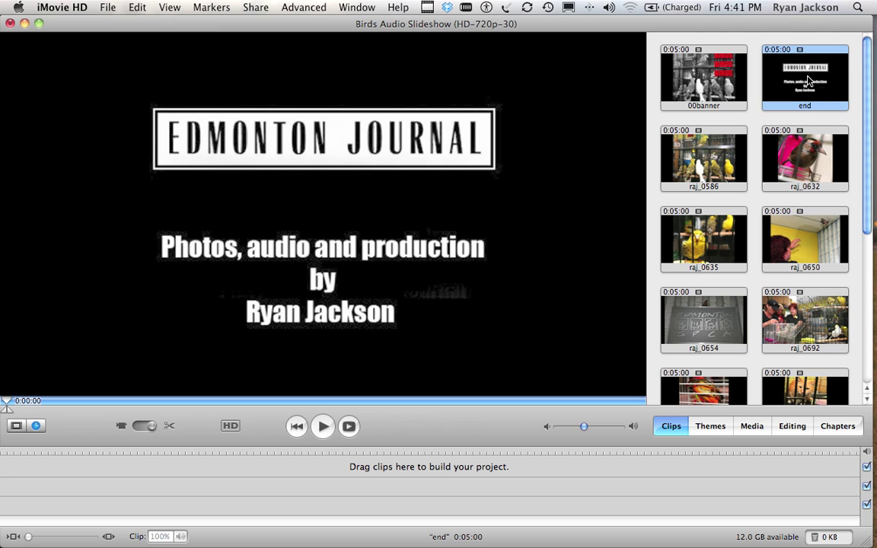
drag(813, 73, 718, 363)
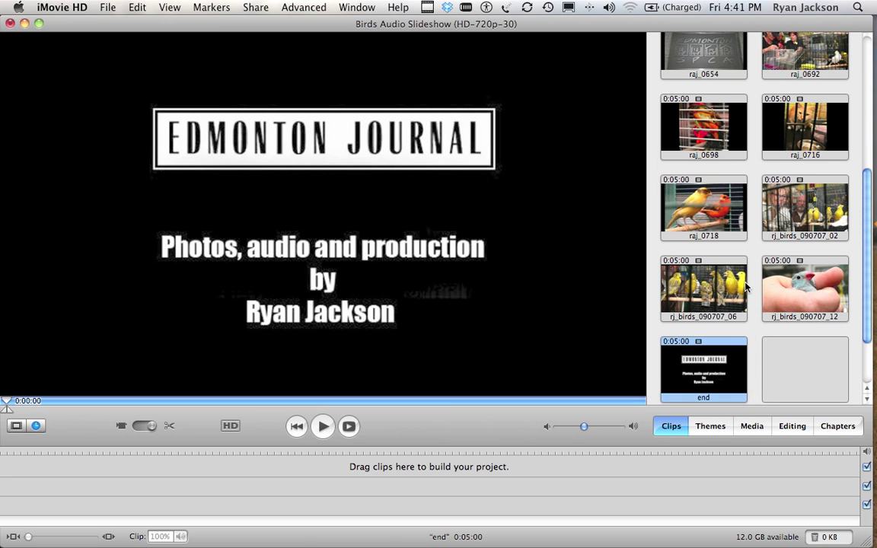
Step: Select all 14 clips starting from 00banner and place them at the timeline start
scroll(715, 229, up, 5)
click(699, 51)
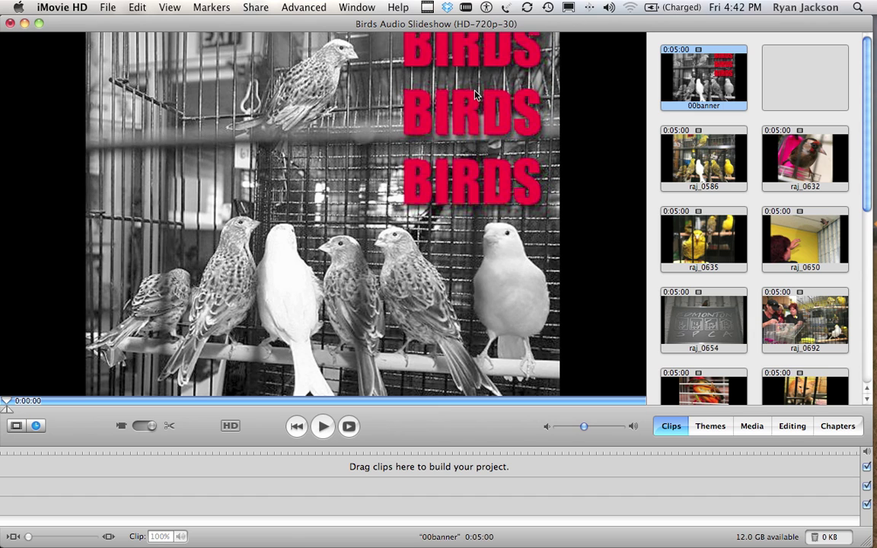
click(773, 90)
click(723, 69)
scroll(732, 329, down, 10)
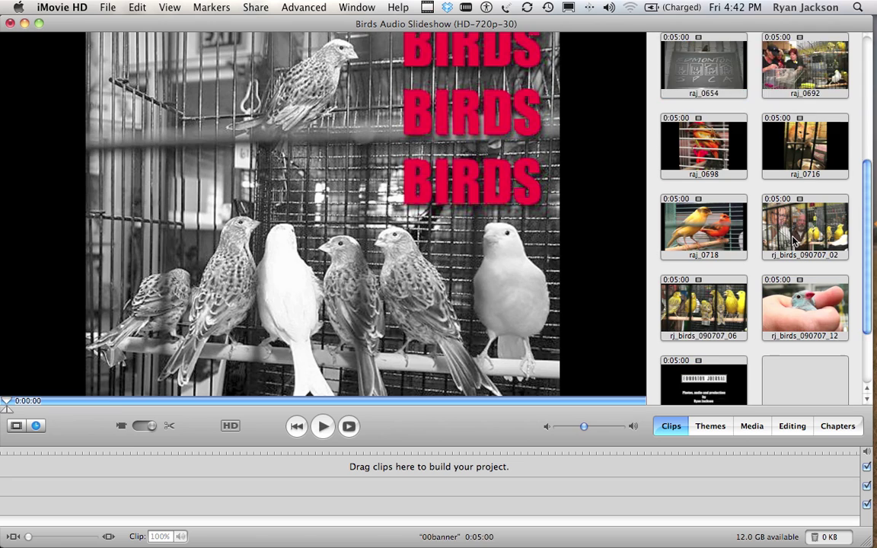
scroll(744, 163, up, 10)
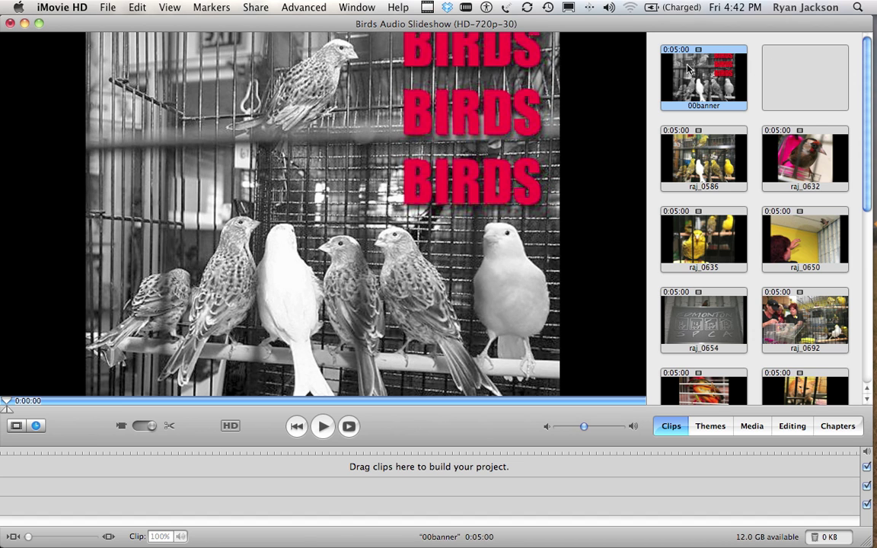
key(super+a)
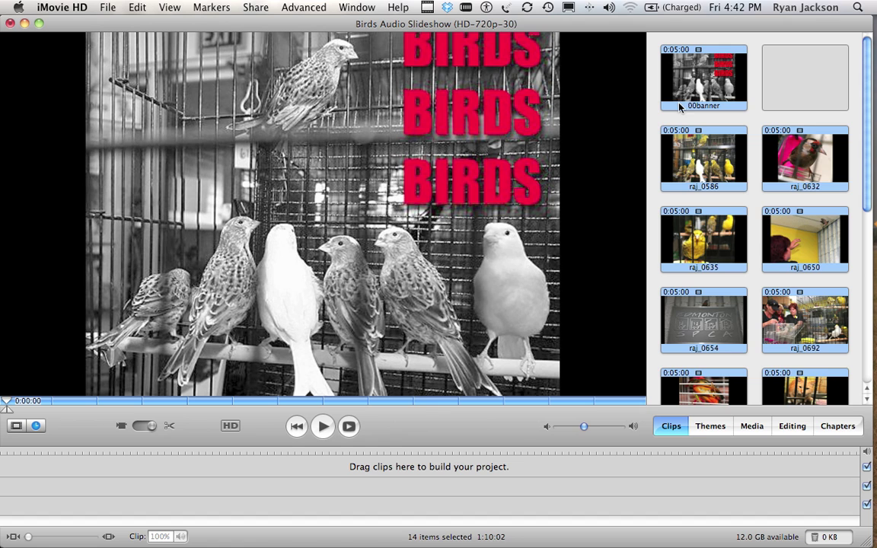
drag(703, 80, 43, 464)
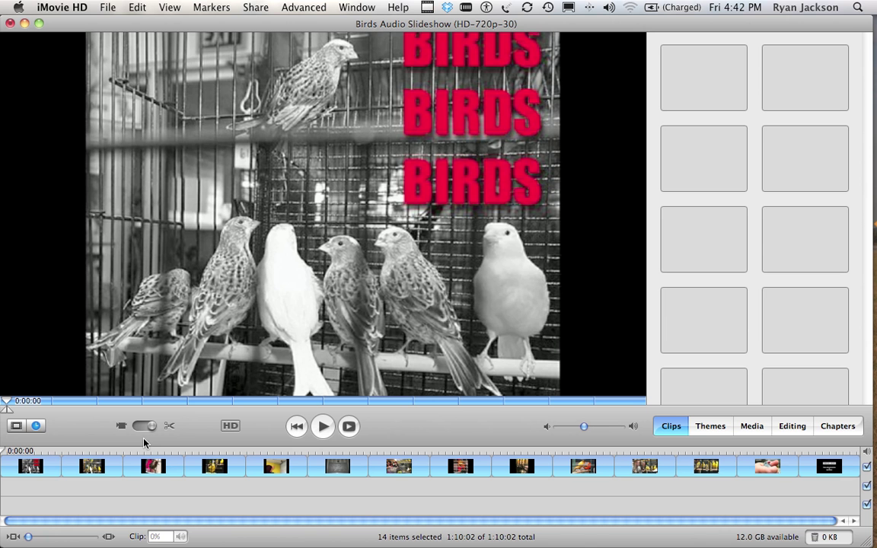
Step: Import interview.mp3 from the Desktop as a 0:44:28 audio track under the photos
click(108, 7)
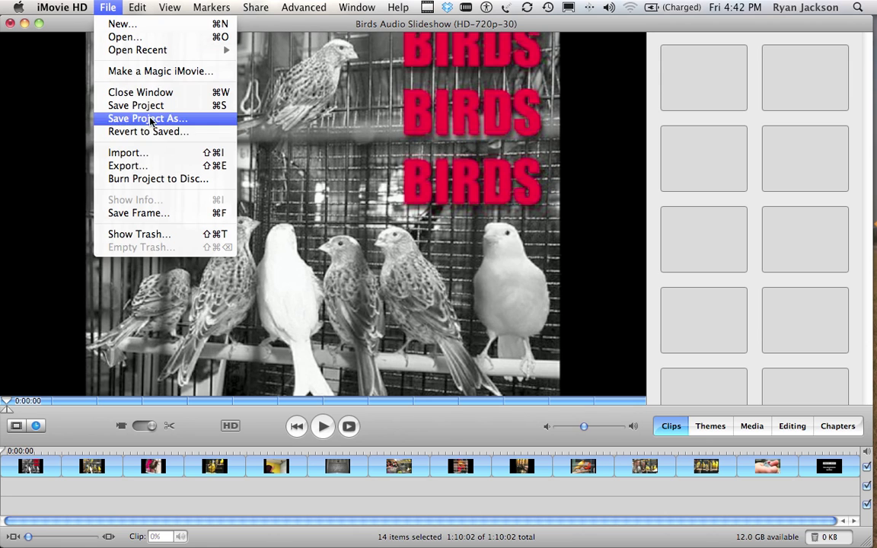
click(160, 152)
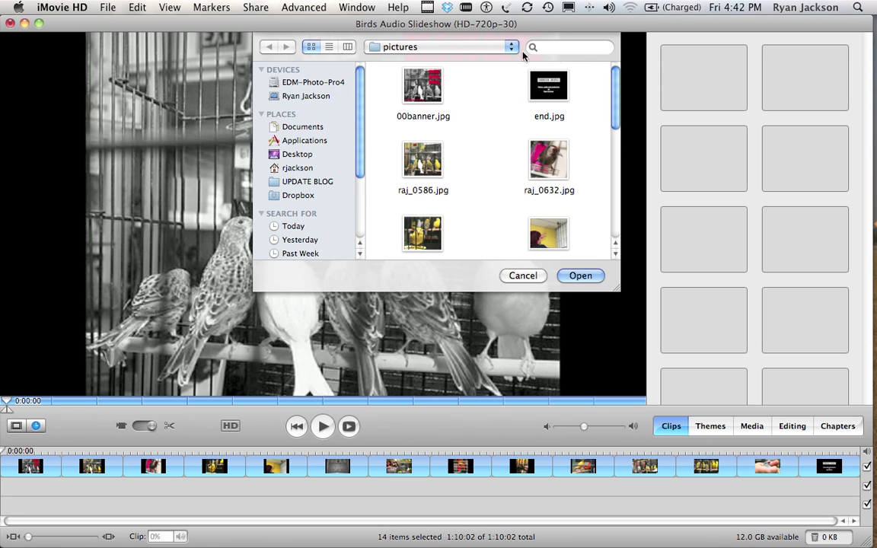
click(469, 47)
scroll(418, 160, down, 5)
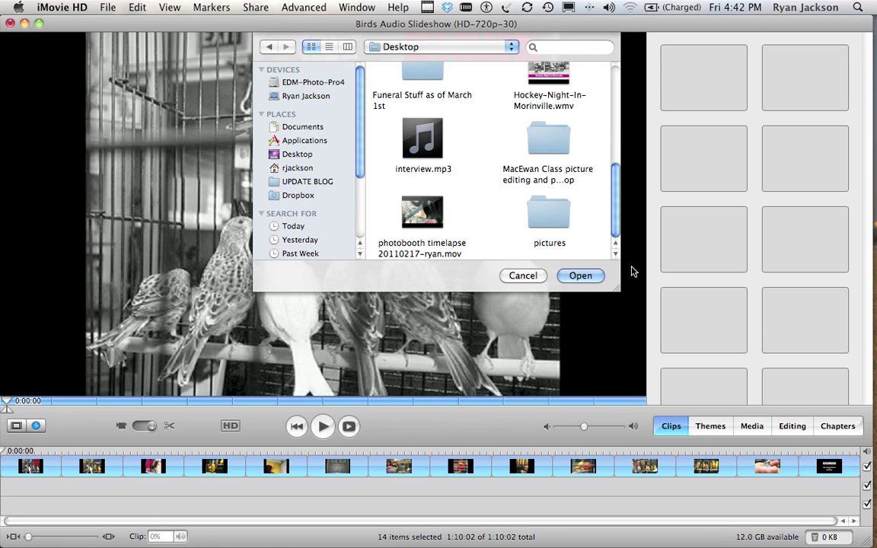
click(420, 162)
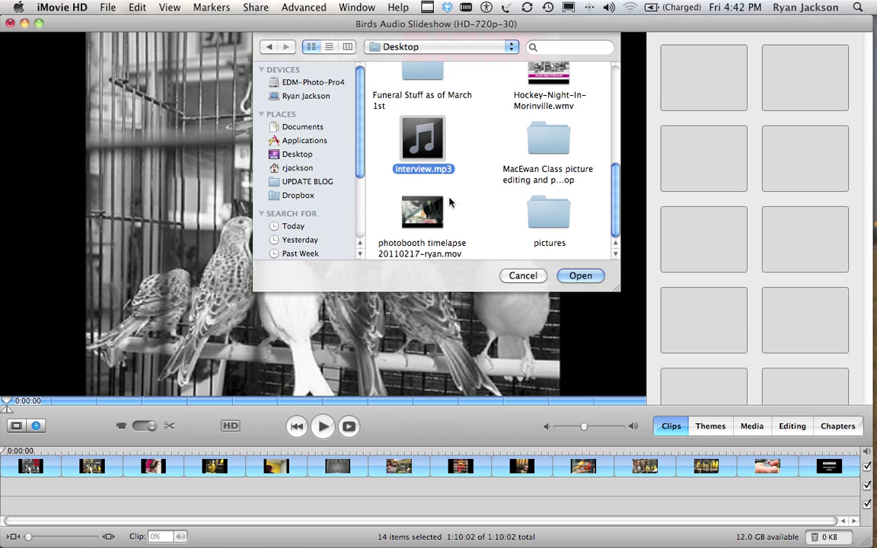
click(572, 277)
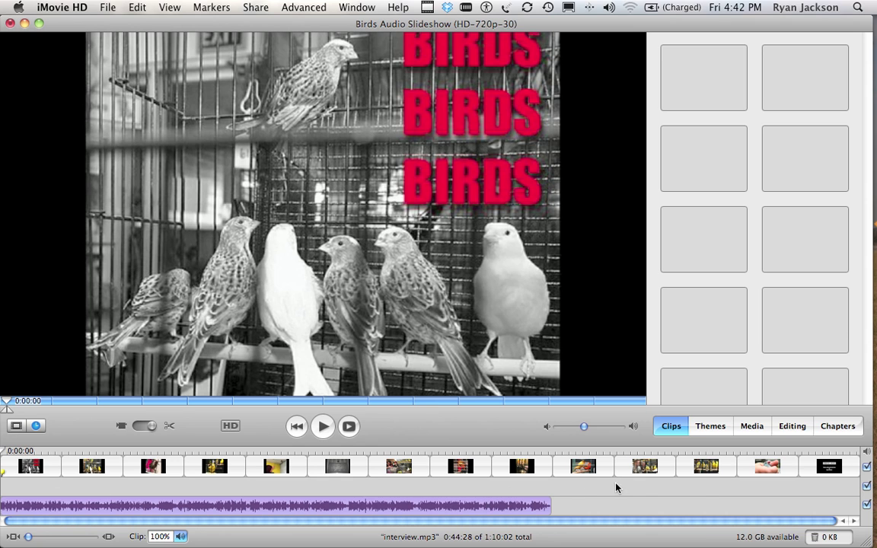
click(702, 498)
Step: Trim the early clips: second to 0:02:24, raj_0632 to 0:02:07, raj_0635 to 0:02:16, and raj_0650
click(637, 468)
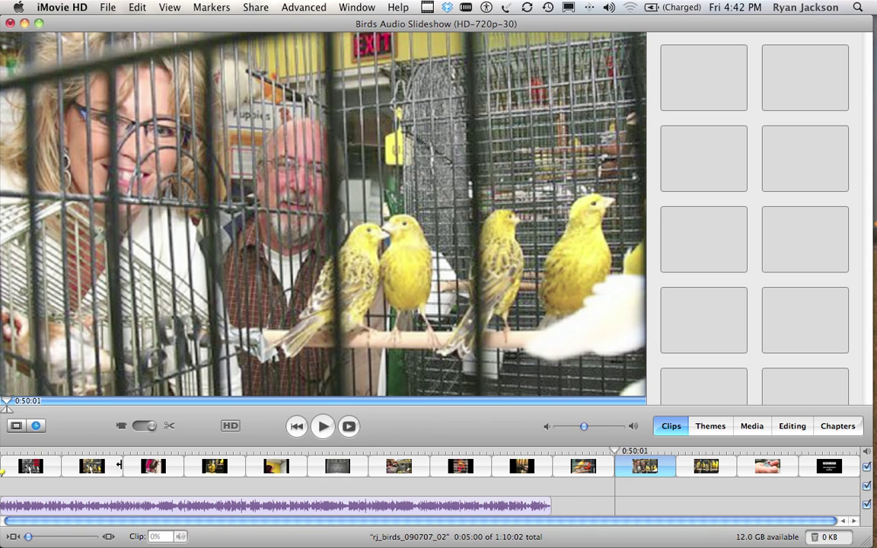
drag(117, 465, 93, 467)
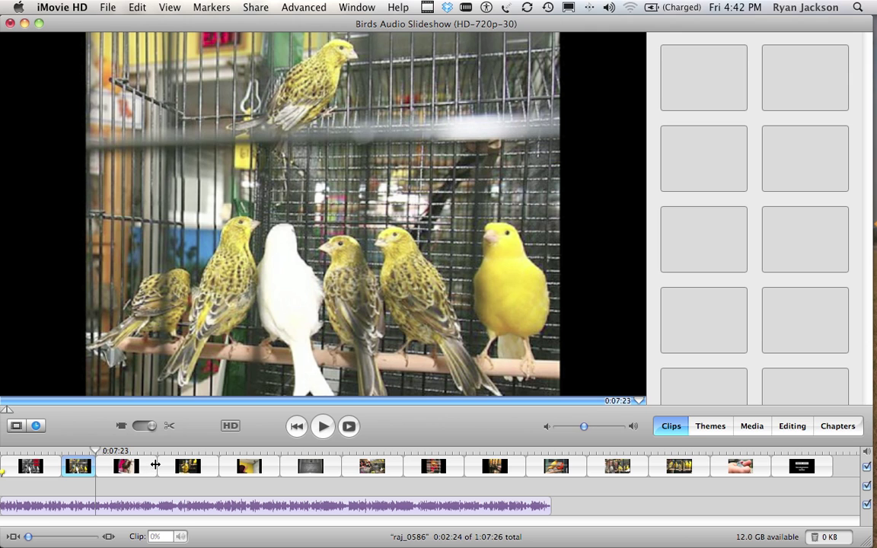
drag(155, 465, 123, 466)
drag(182, 465, 154, 467)
drag(214, 466, 376, 472)
Step: Delete the raj_0654 SPCA sign clip and the parrot clip after the cat
click(213, 471)
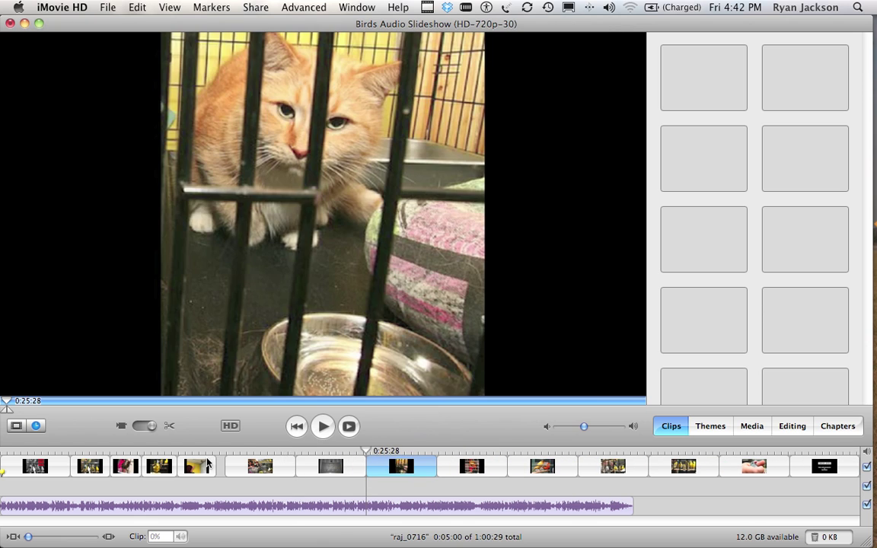
click(243, 468)
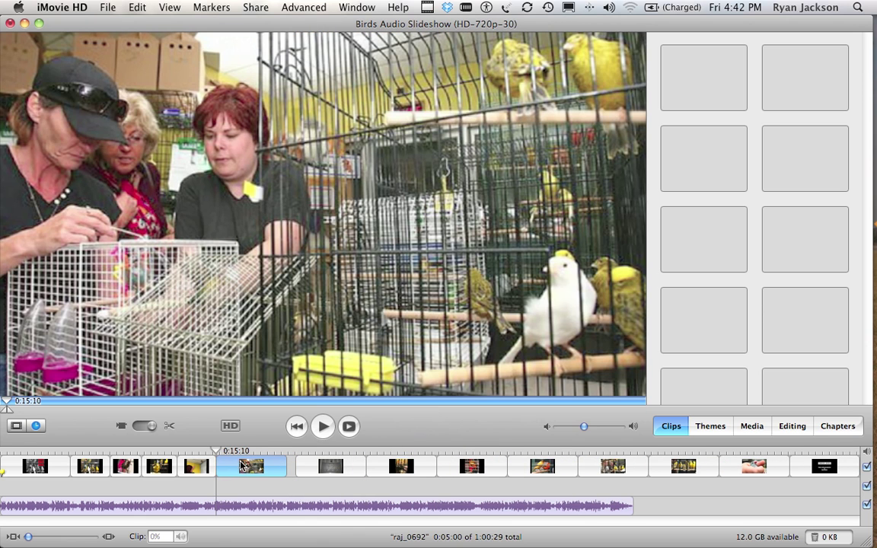
click(320, 467)
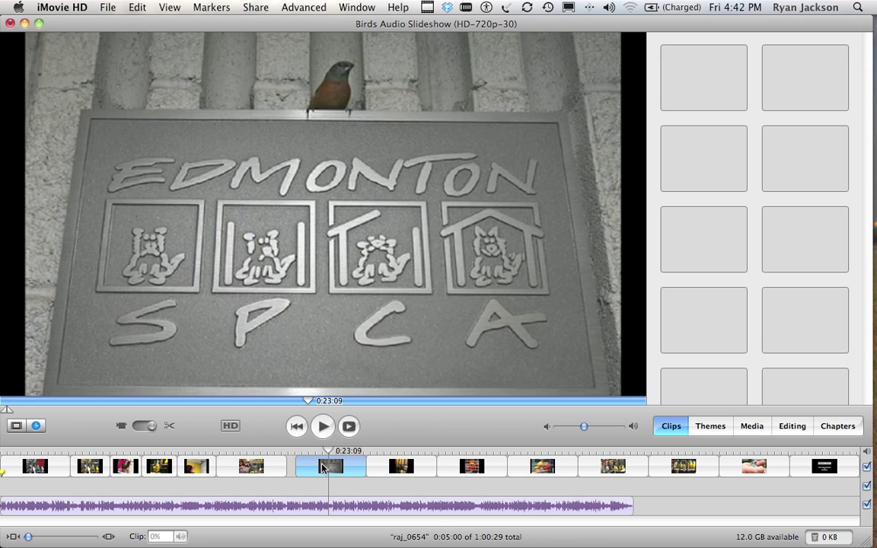
key(Delete)
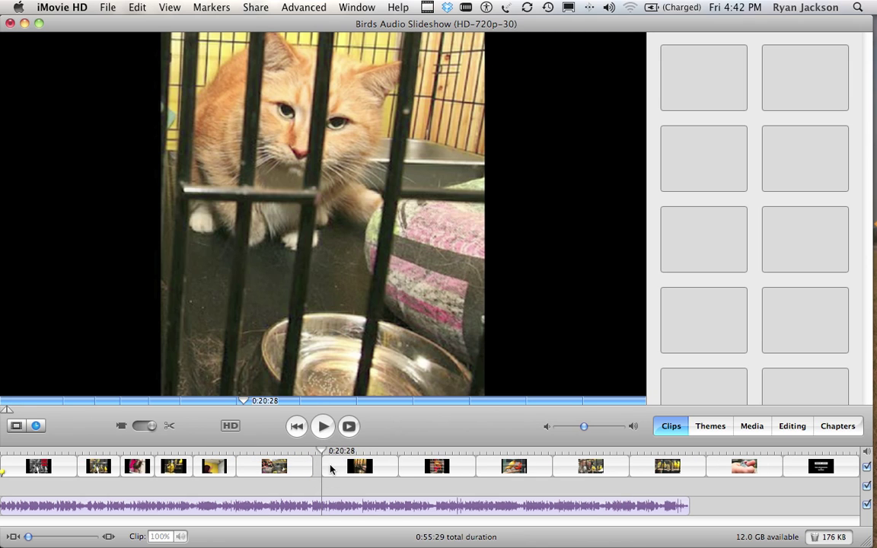
click(415, 465)
key(Delete)
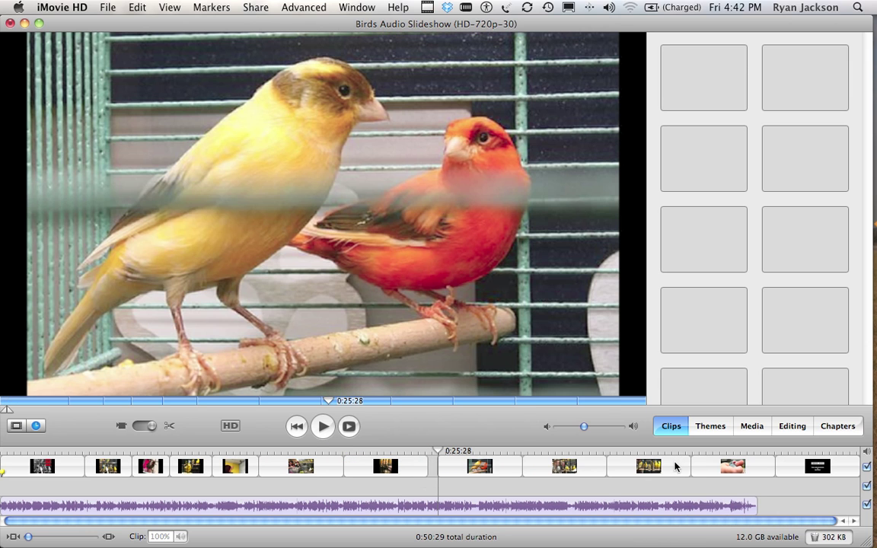
Step: Trim rj_birds_090707_12 to 0:01:15 and shorten the end title so the total is 0:44:28
click(677, 466)
click(694, 466)
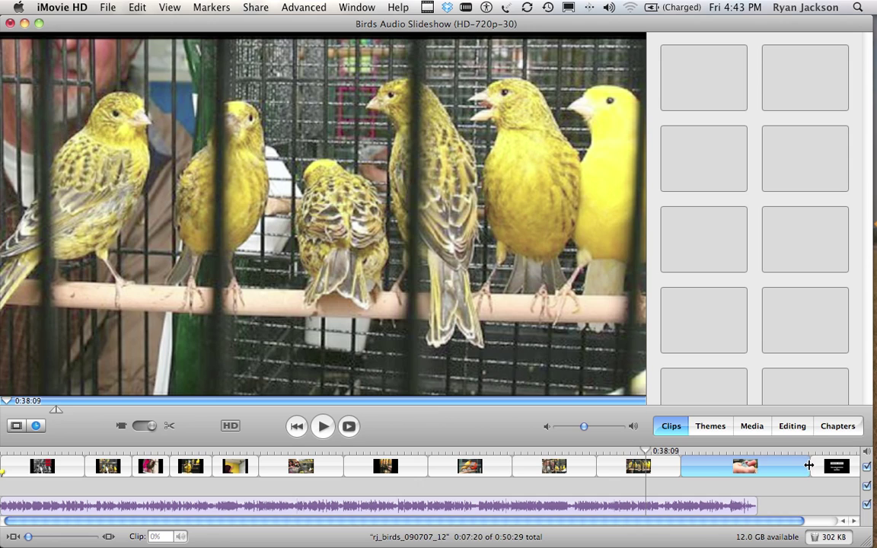
drag(808, 465, 707, 465)
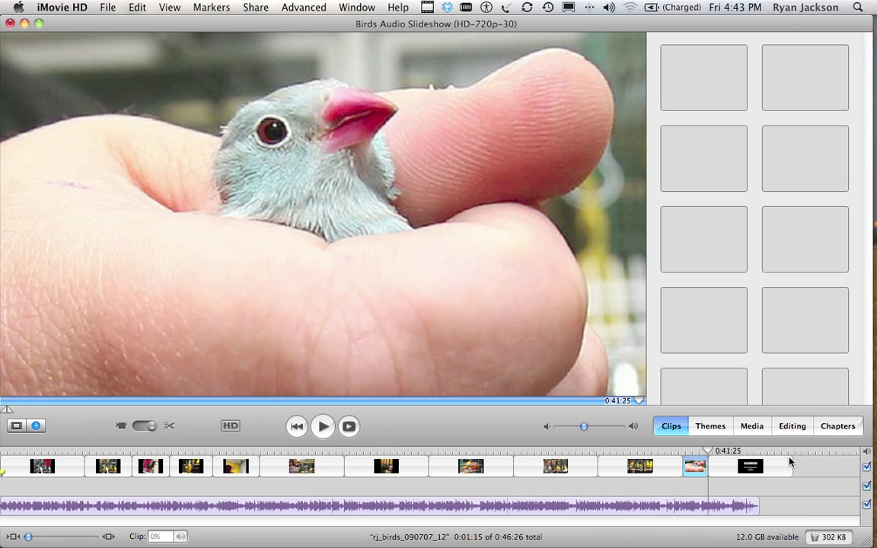
mouse_move(774, 465)
mouse_down()
mouse_move(750, 465)
mouse_move(758, 467)
mouse_up()
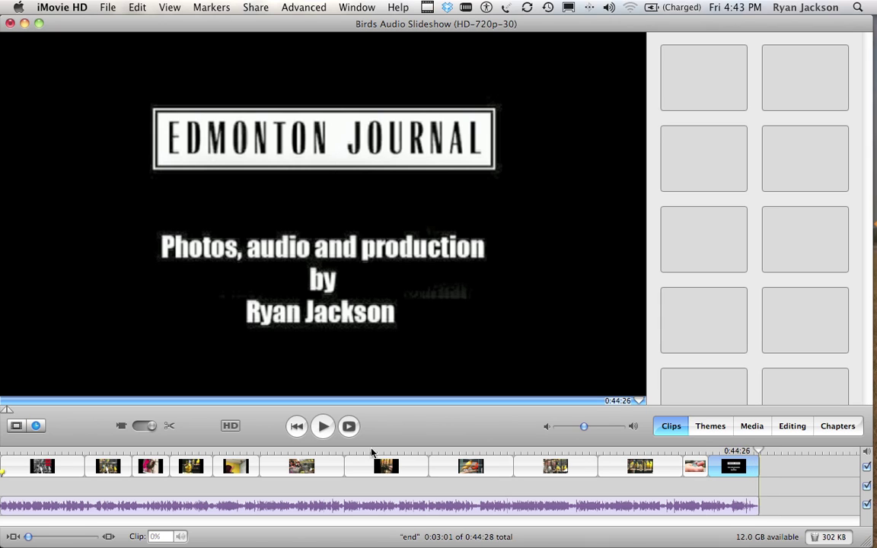
click(24, 452)
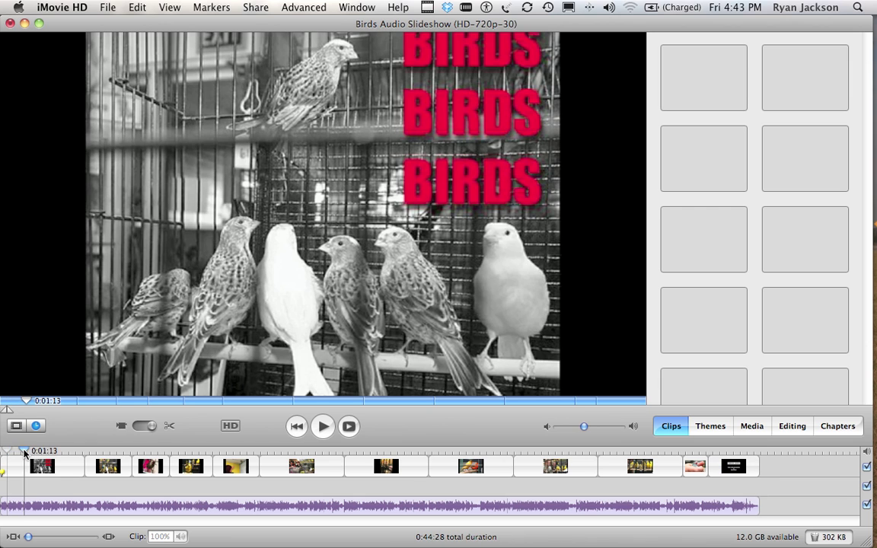
click(321, 427)
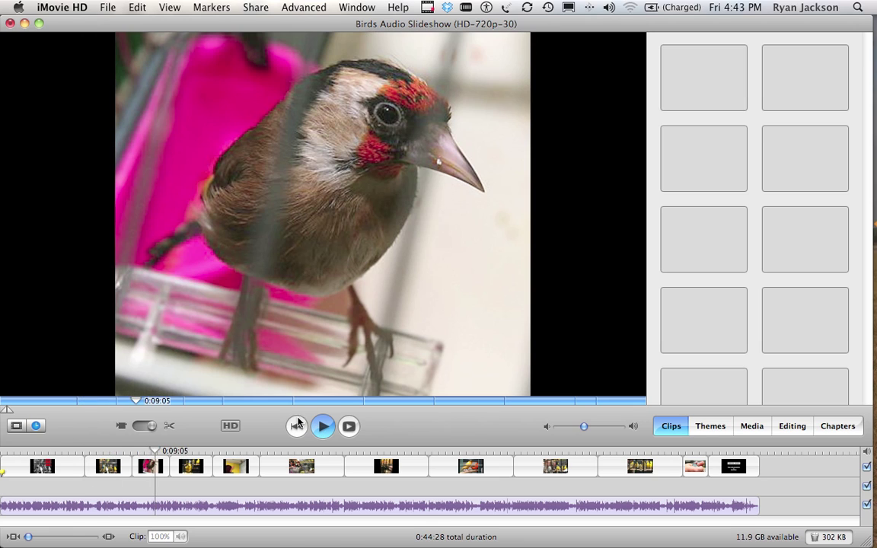
click(325, 427)
drag(161, 452, 659, 454)
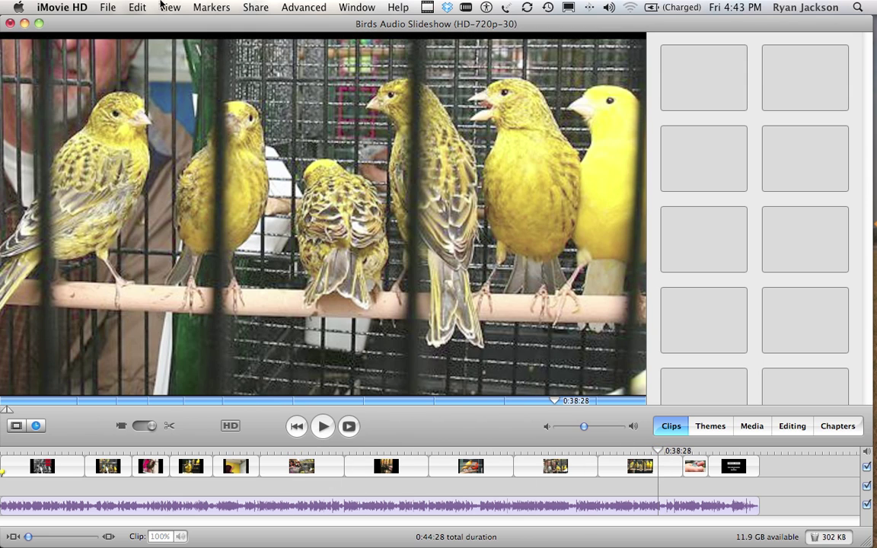
click(108, 7)
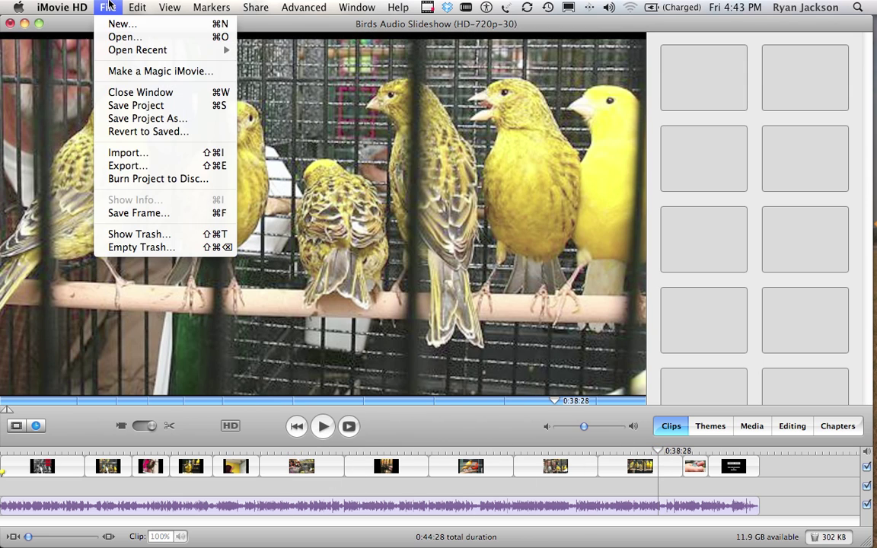
Step: Save the project and start a QuickTime export using Expert Settings, reaching Movie Settings
click(113, 104)
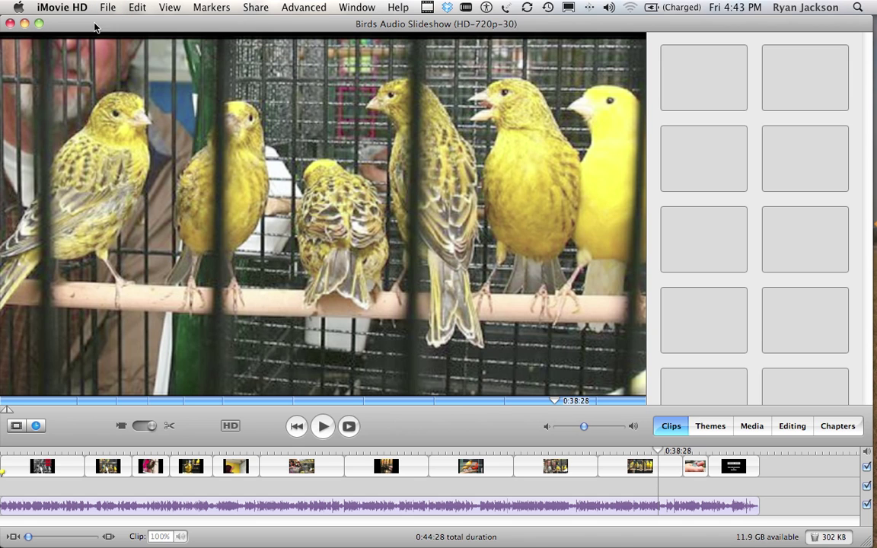
click(119, 6)
mouse_move(123, 4)
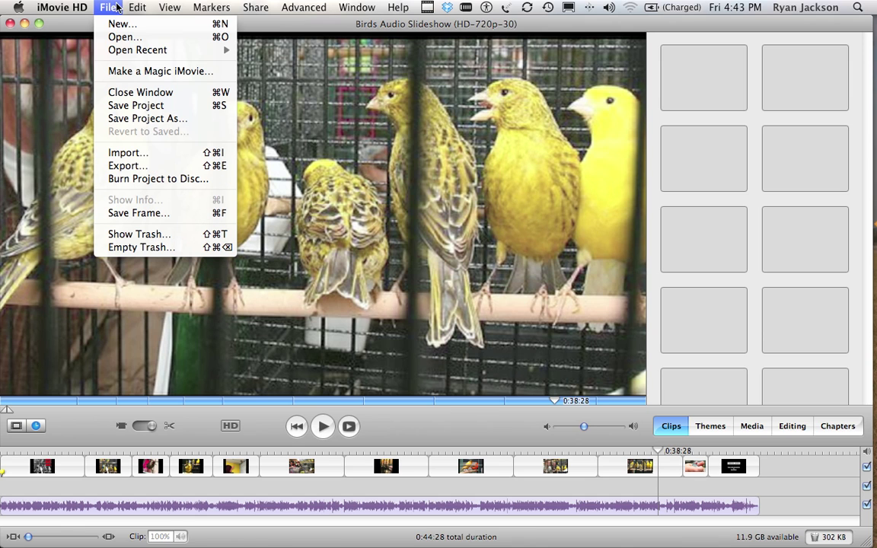
click(126, 166)
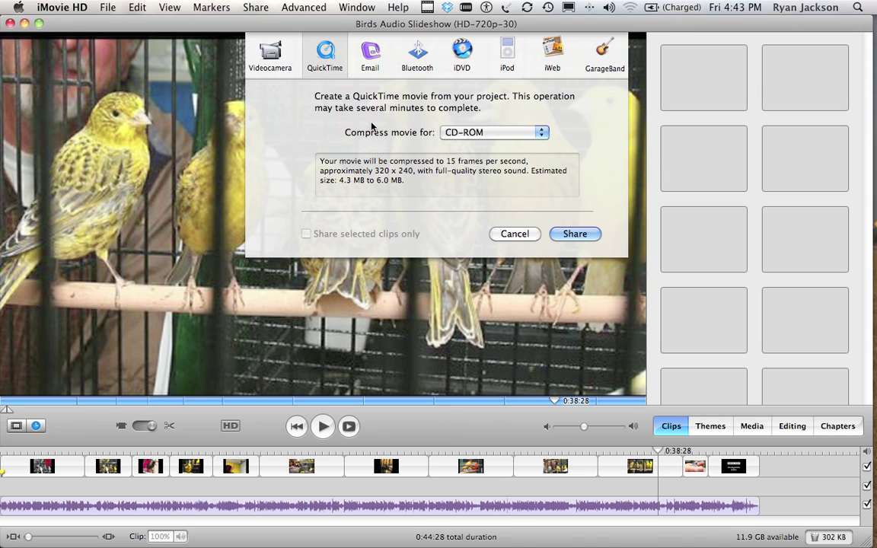
click(472, 132)
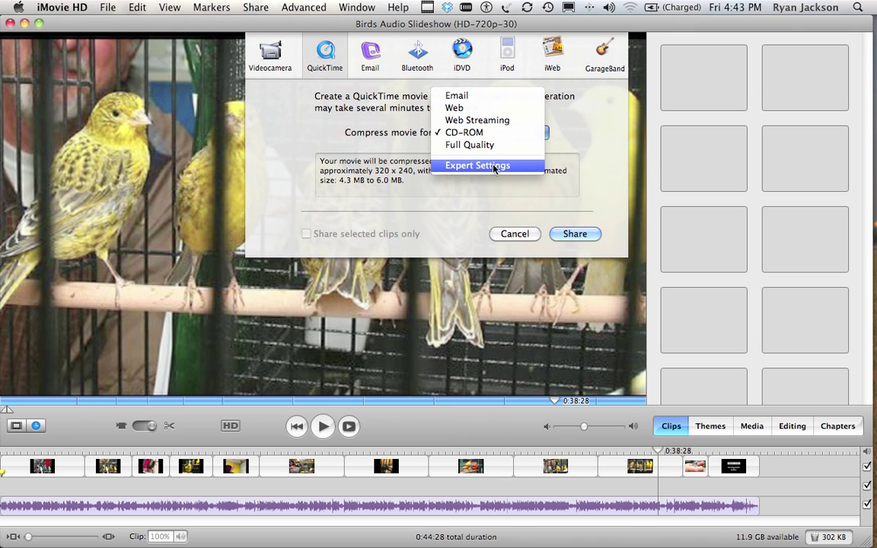
click(467, 167)
click(574, 234)
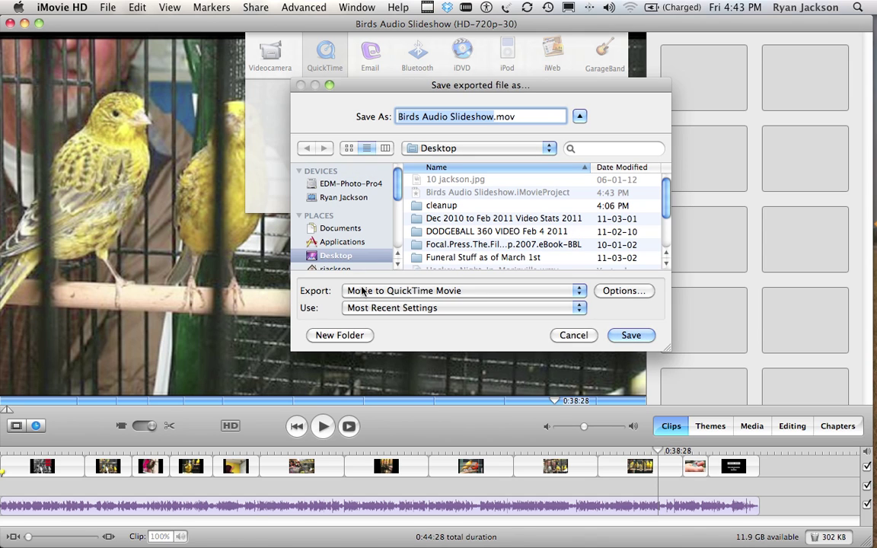
click(623, 290)
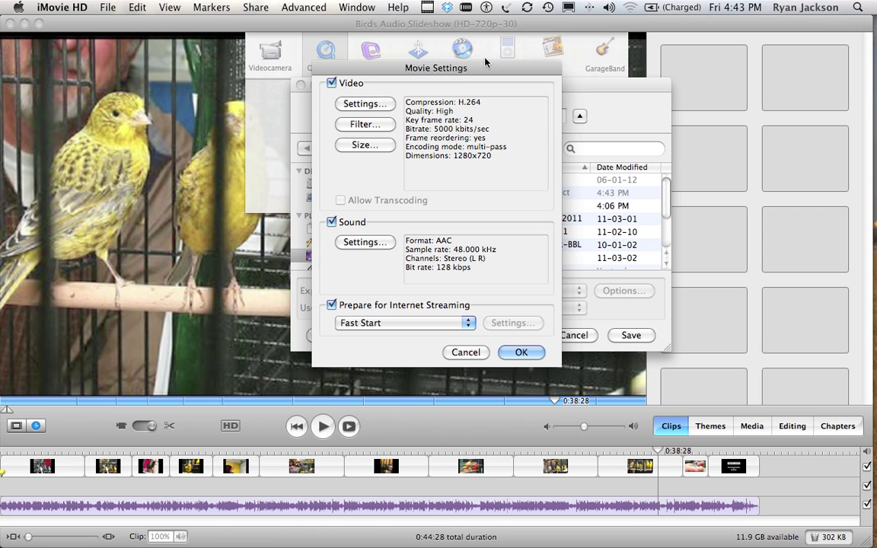
Step: Set the H.264 video compression key frames to Automatic and confirm
click(349, 101)
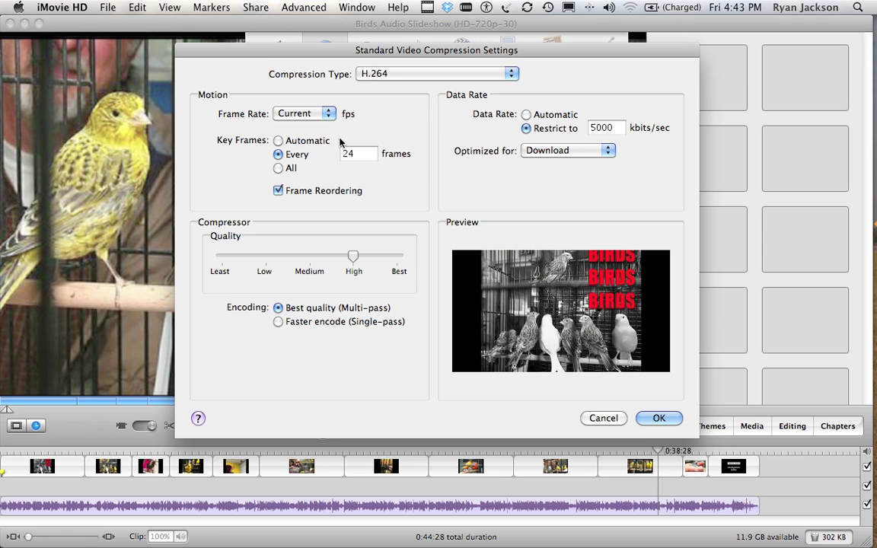
click(278, 141)
click(656, 418)
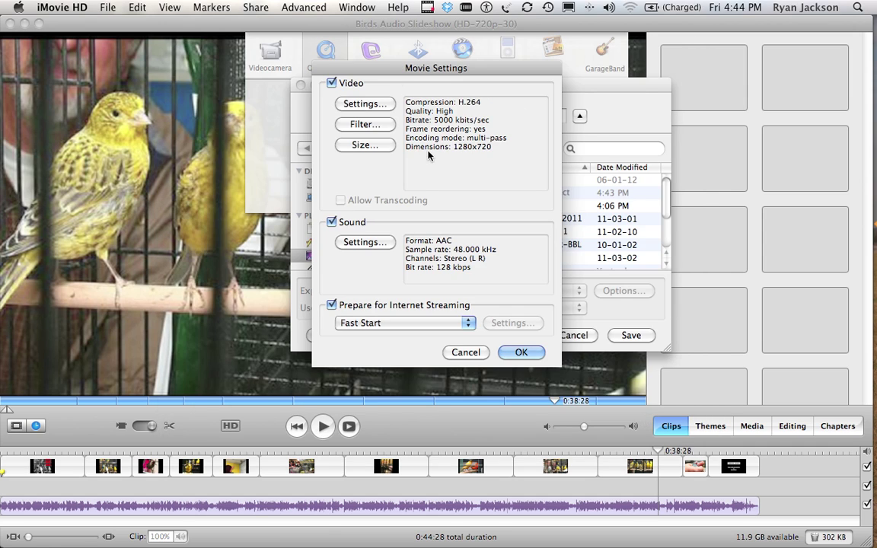
Step: Keep the 1280 x 720 HD size and AAC sound channels on Stereo (L R) after trying Mono
click(364, 146)
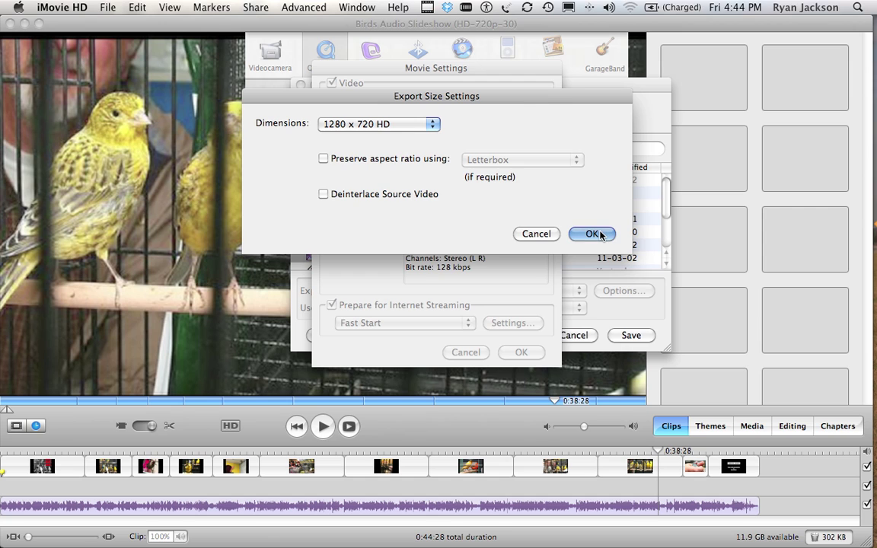
click(592, 234)
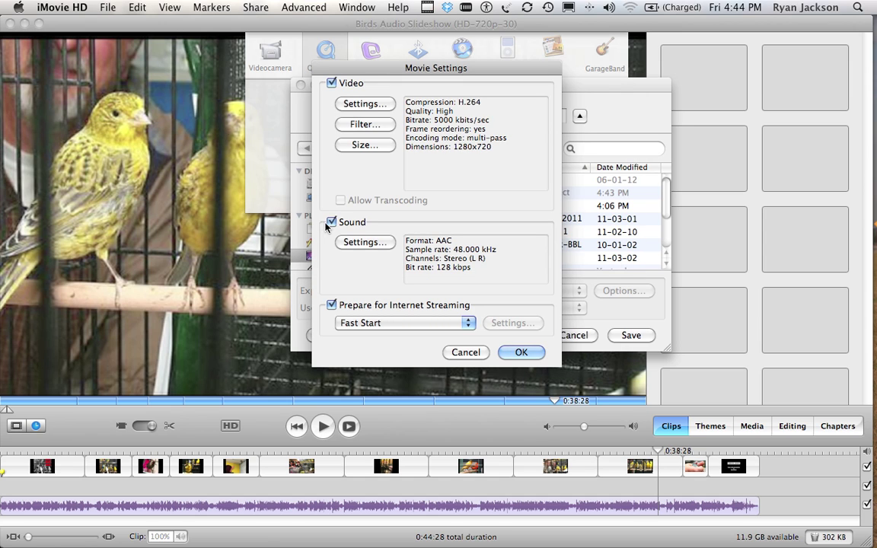
click(364, 242)
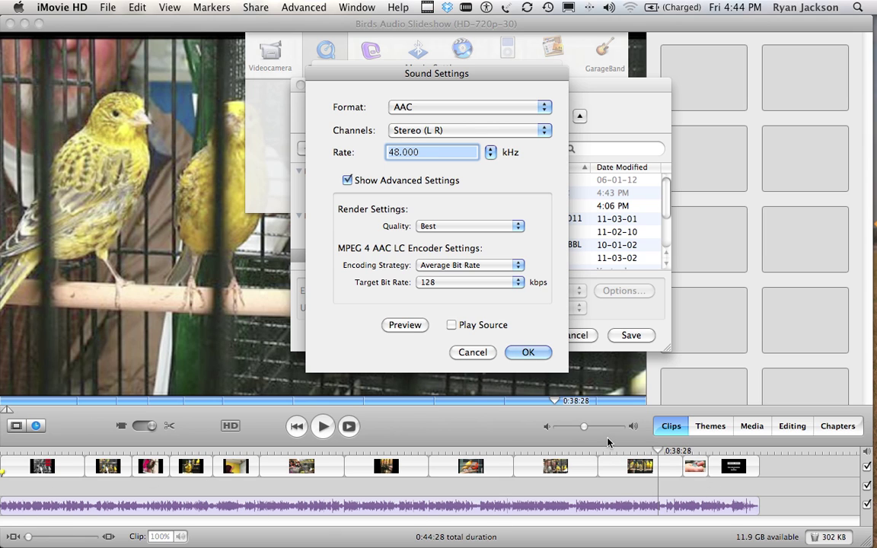
click(412, 132)
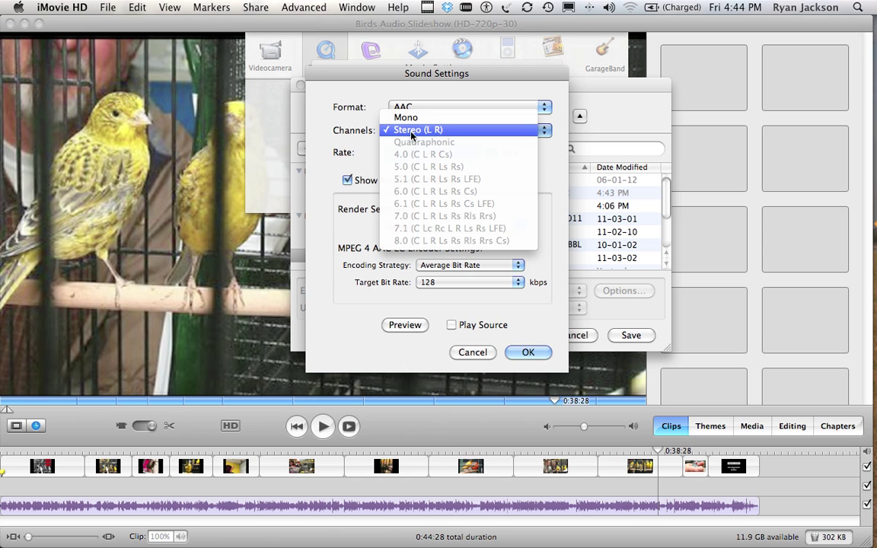
click(407, 118)
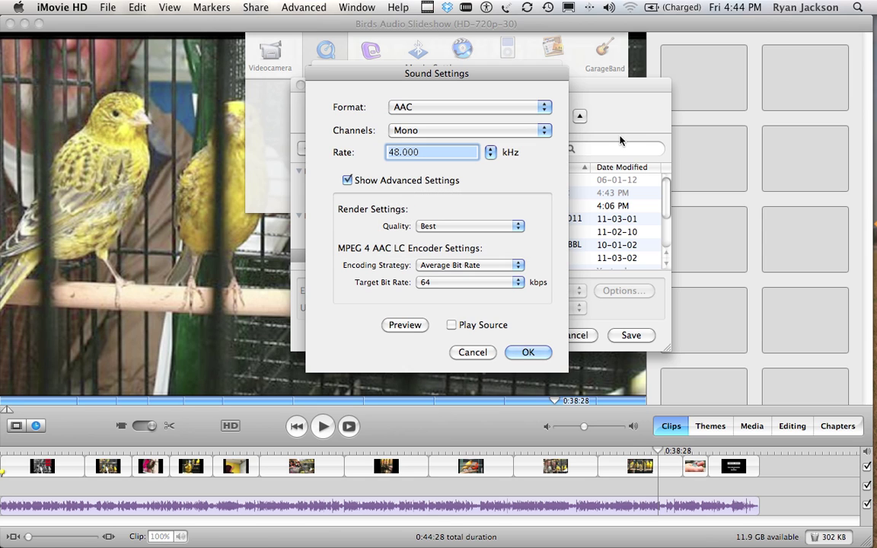
click(407, 131)
click(439, 142)
click(527, 352)
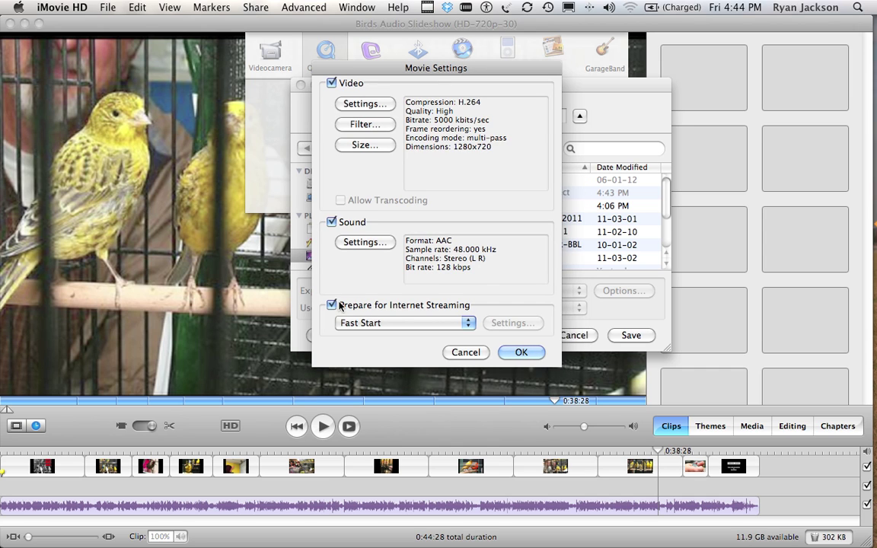
Step: Save the export to the desktop as 'Birds Audio Slideshow edit _720p.mov' and let it compress
click(517, 352)
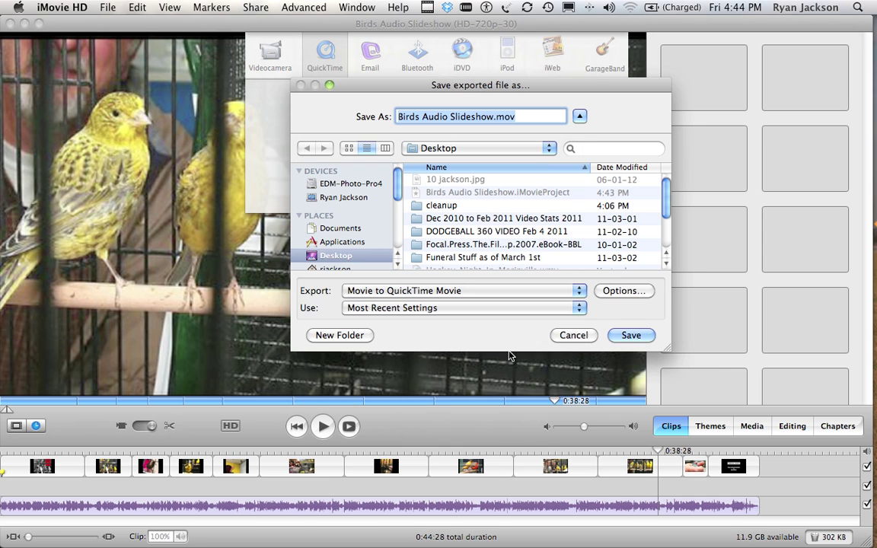
click(493, 117)
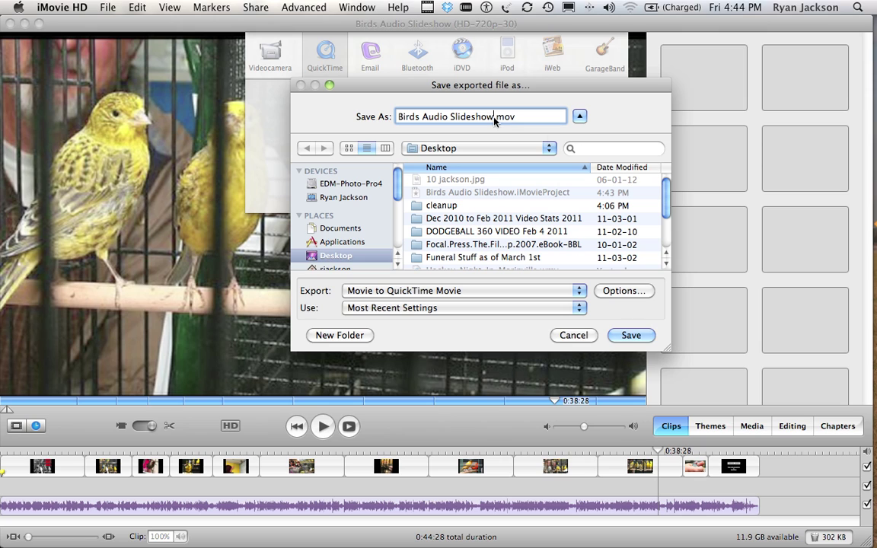
text(edit _720p)
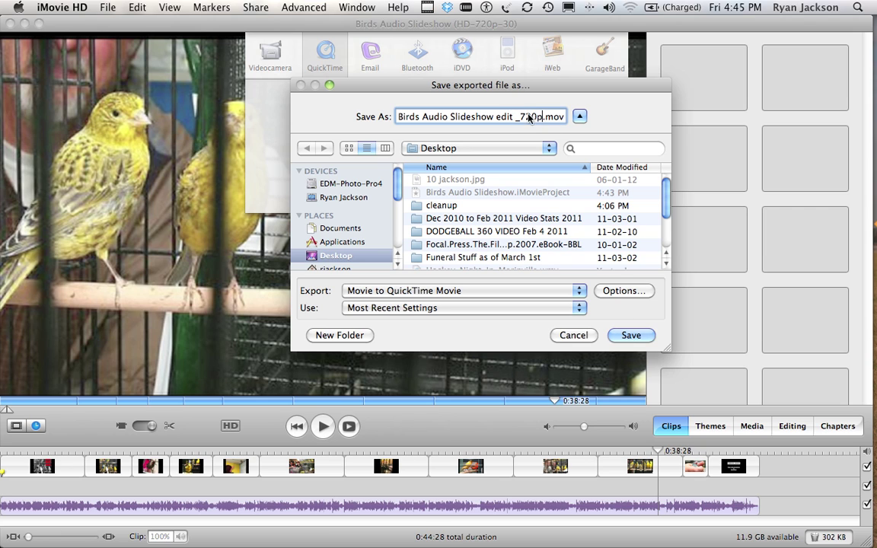
click(643, 335)
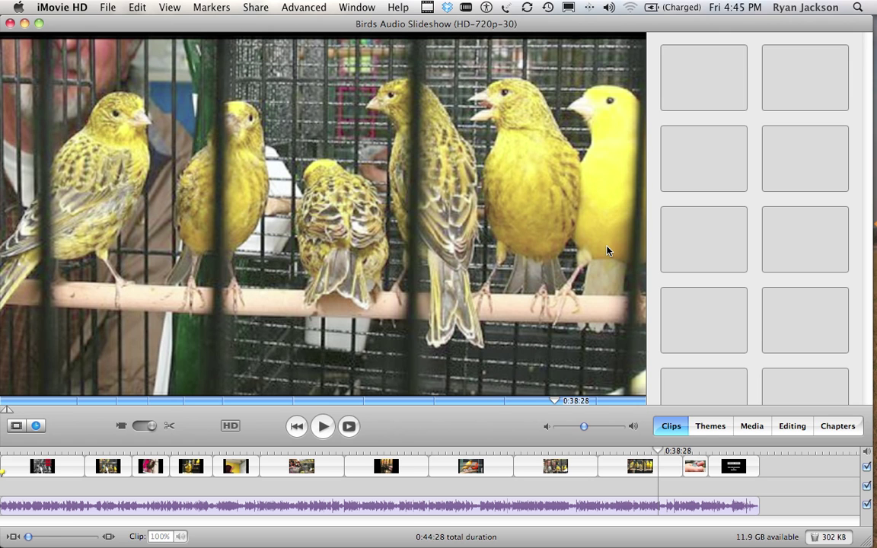
drag(363, 26, 369, 473)
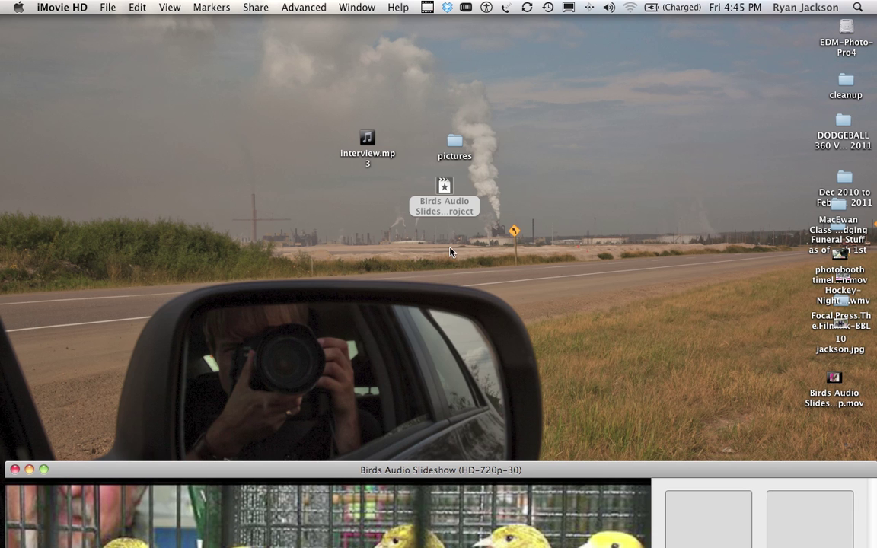
Step: Group the project file and exported .mov beside interview.mp3 on the desktop, previewing the movie
click(445, 186)
drag(445, 185, 436, 241)
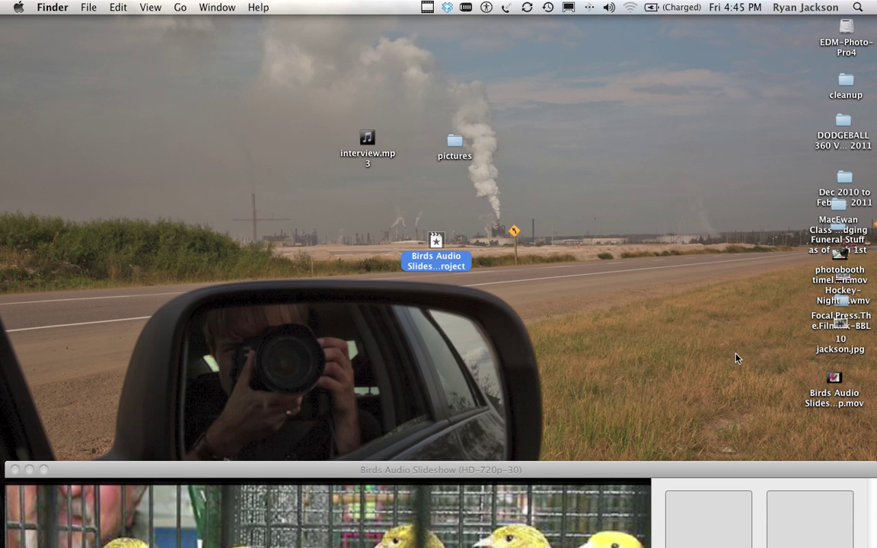
drag(844, 388, 371, 199)
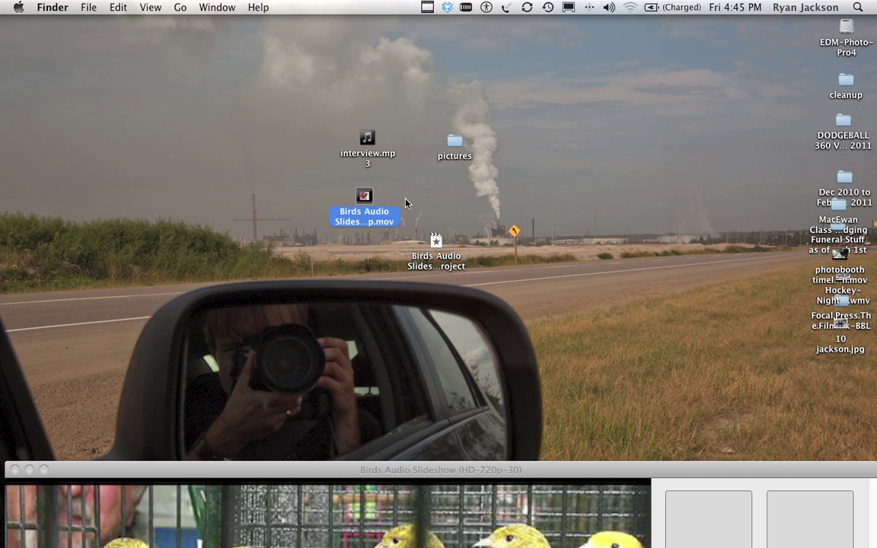
key(space)
key(space)
drag(364, 194, 346, 200)
drag(305, 245, 273, 221)
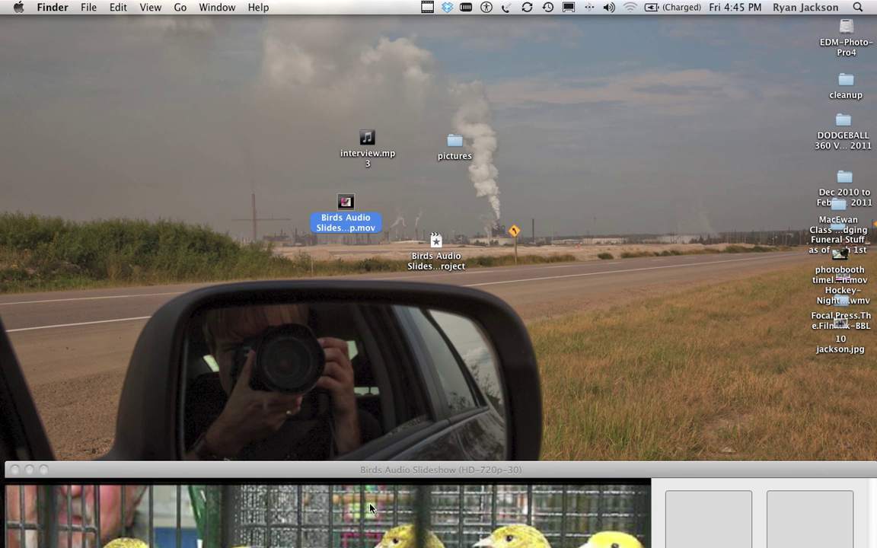